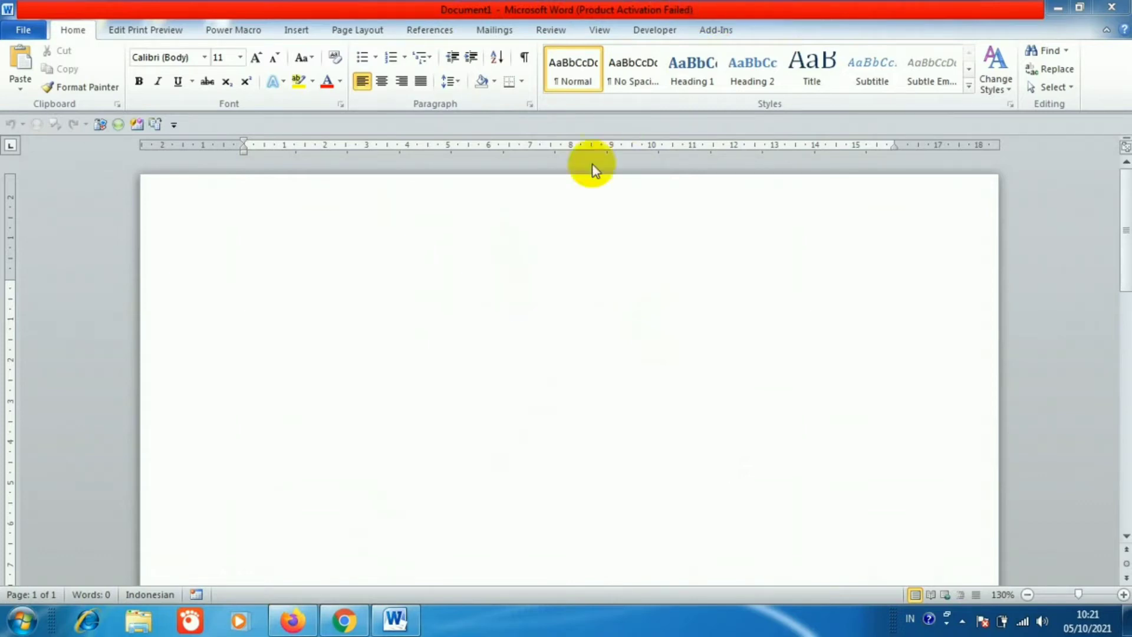
# Step: Launch Excel 2010 and keep the current Windows color scheme, turning off further messages about it
pyautogui.click(20, 622)
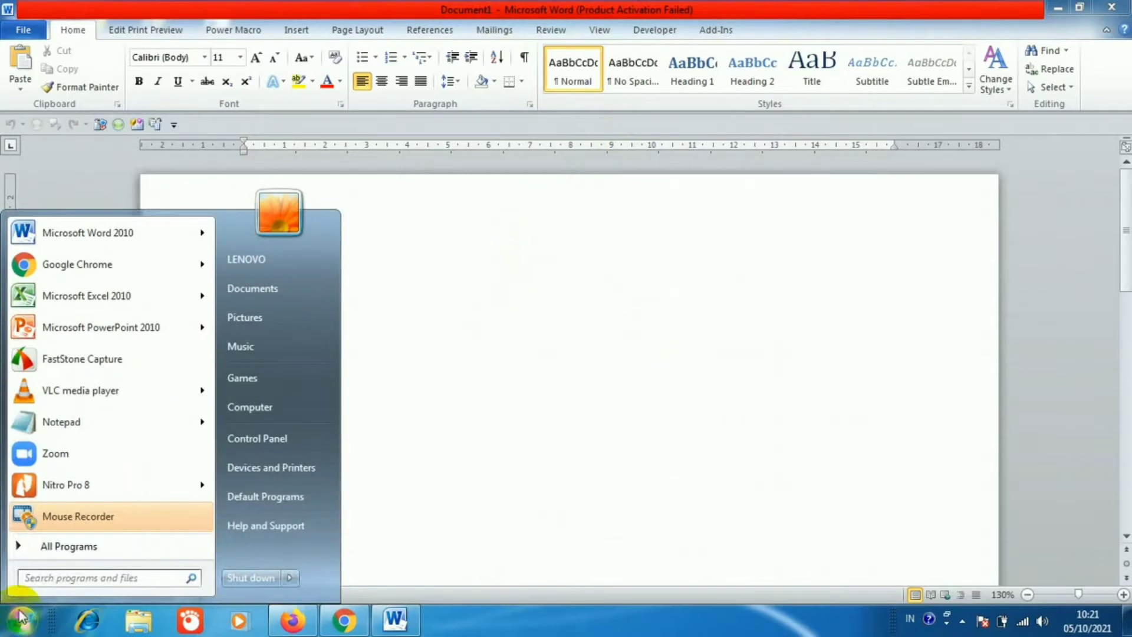
pyautogui.click(83, 298)
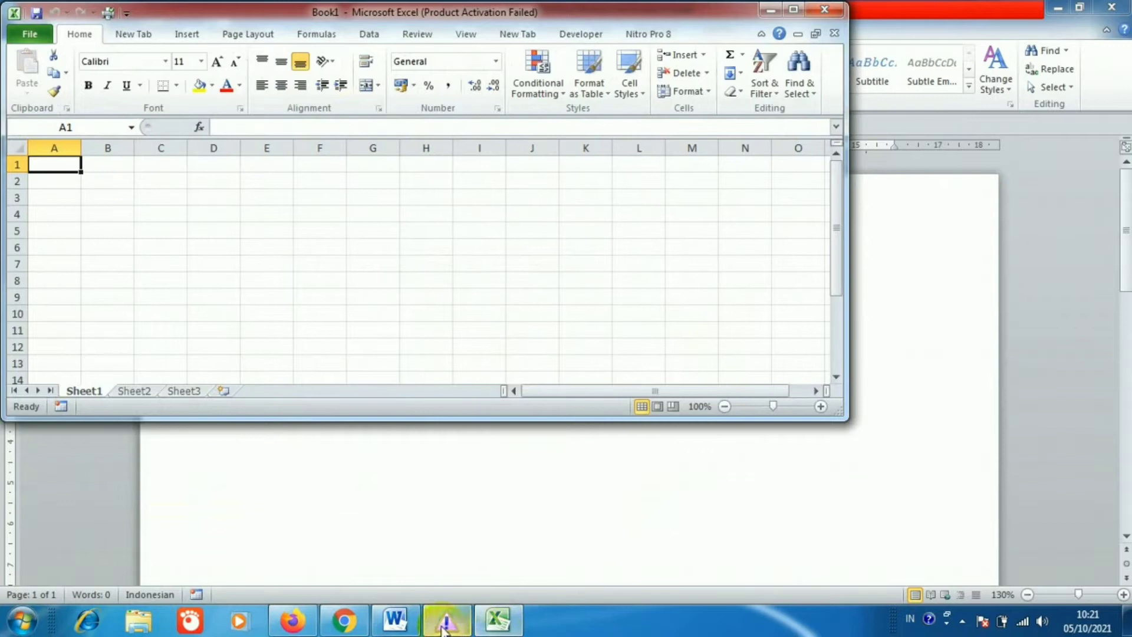
pyautogui.moveTo(445, 630)
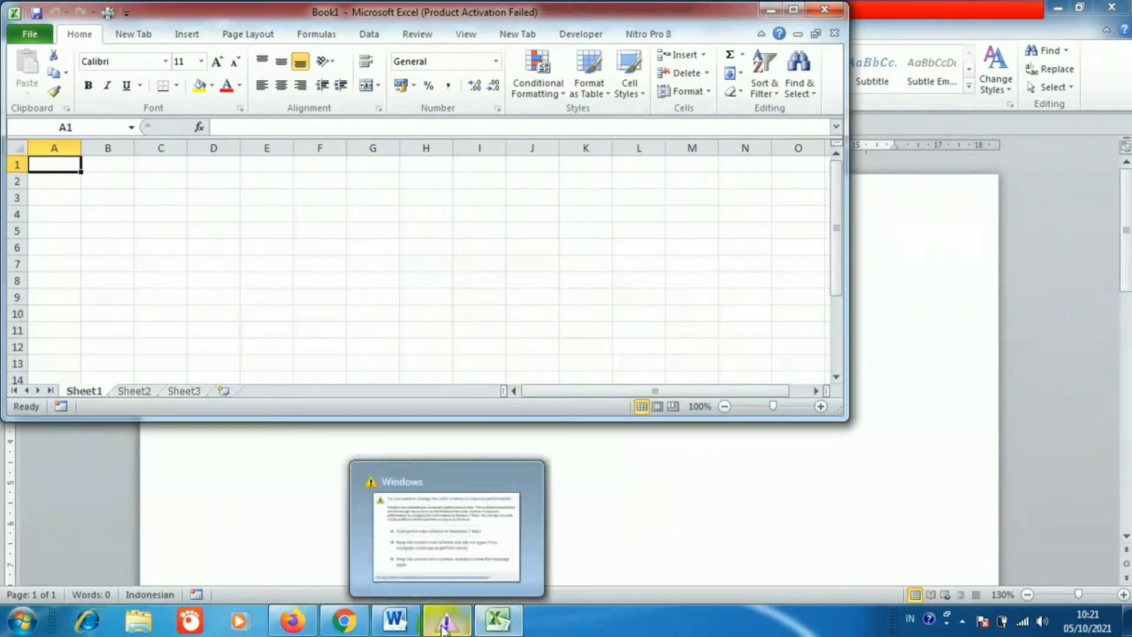
pyautogui.click(445, 630)
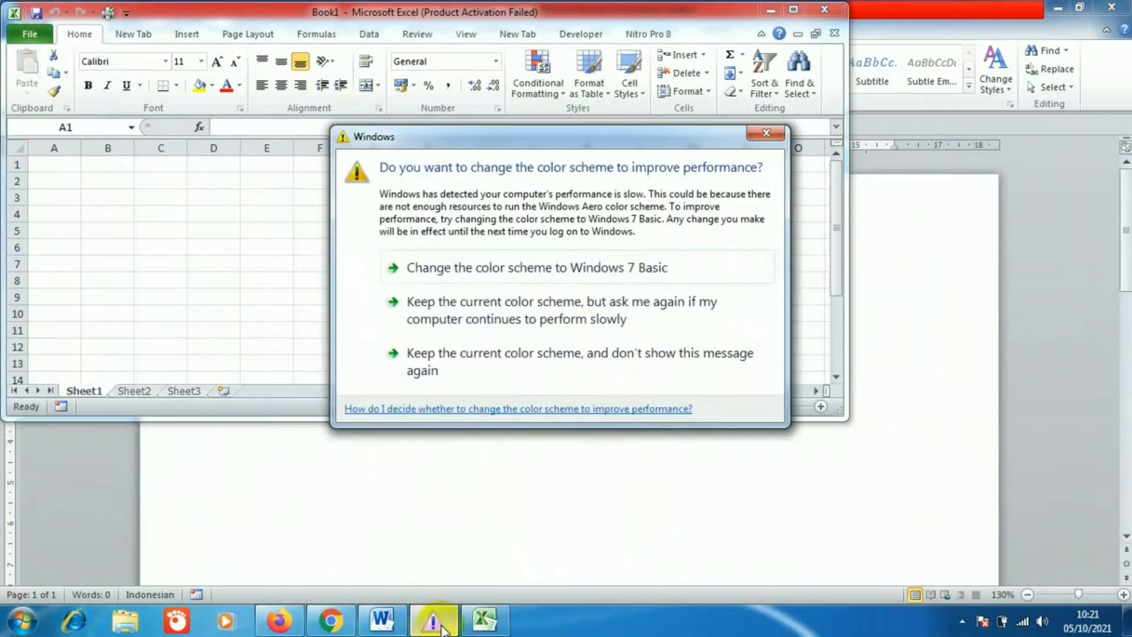
pyautogui.click(482, 361)
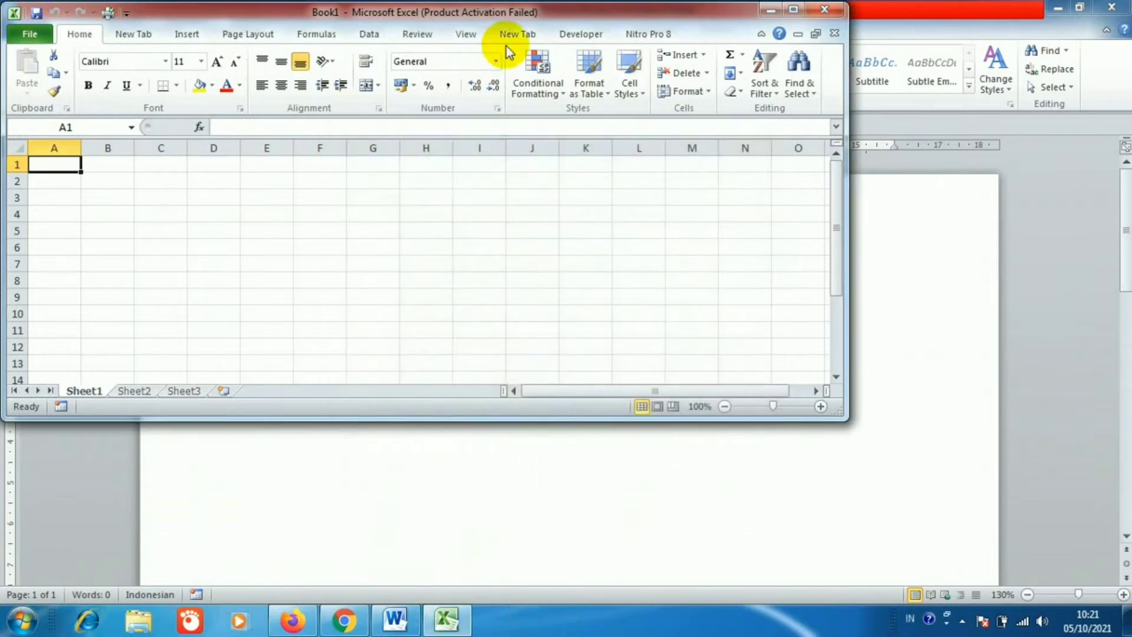
# Step: Enlarge the Excel window, dismiss the Microsoft Office Activation Wizard and close Excel
pyautogui.moveTo(832, 410); pyautogui.dragTo(893, 476)
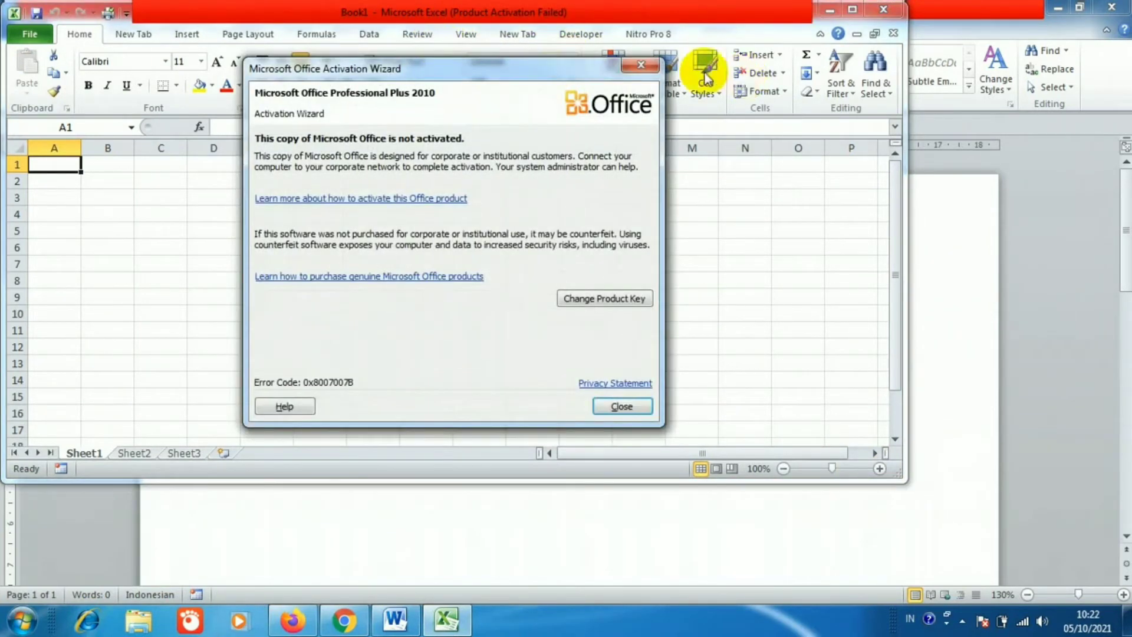
pyautogui.click(646, 71)
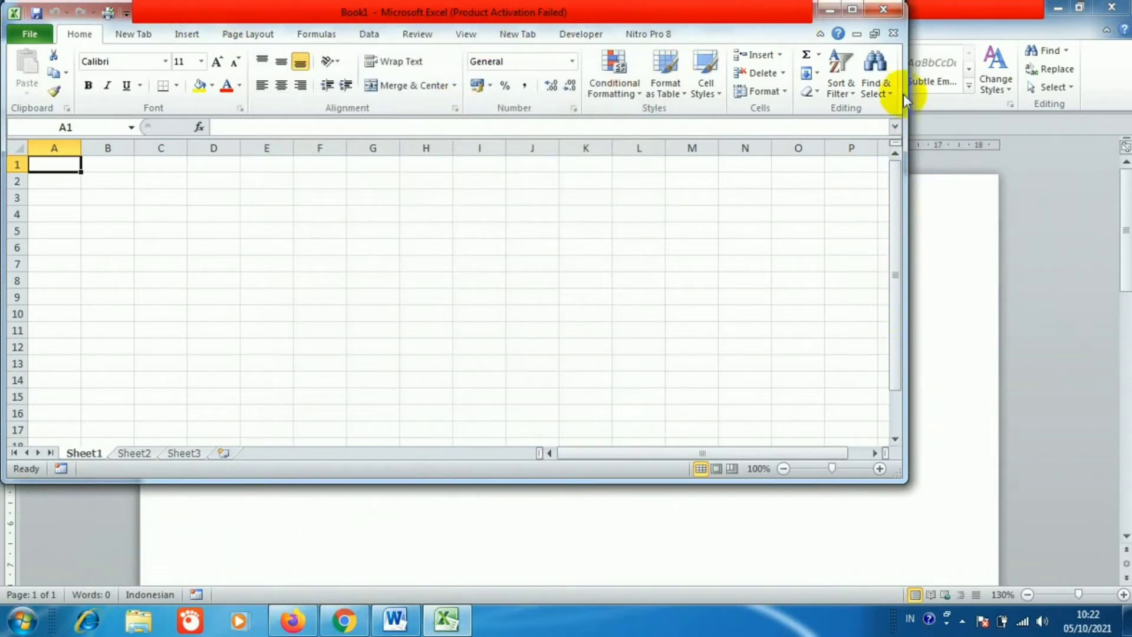
pyautogui.click(880, 10)
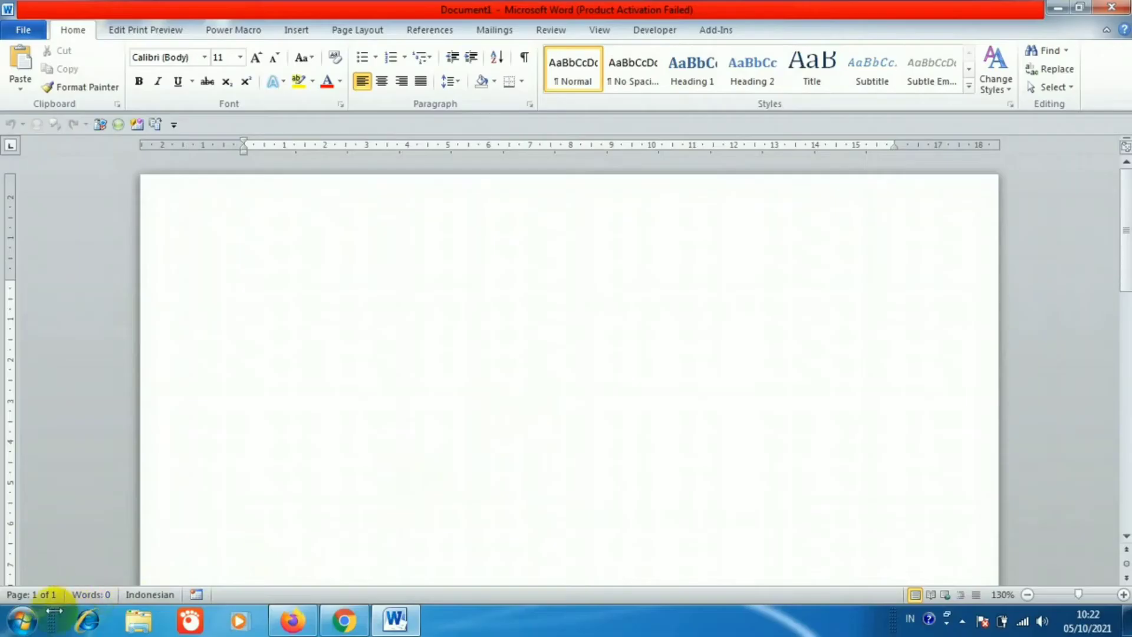
# Step: Browse Local Disk (C:) to the folder Program Files\Common Files\microsoft shared\OfficeSoftwareProtectionPlatform
pyautogui.click(22, 624)
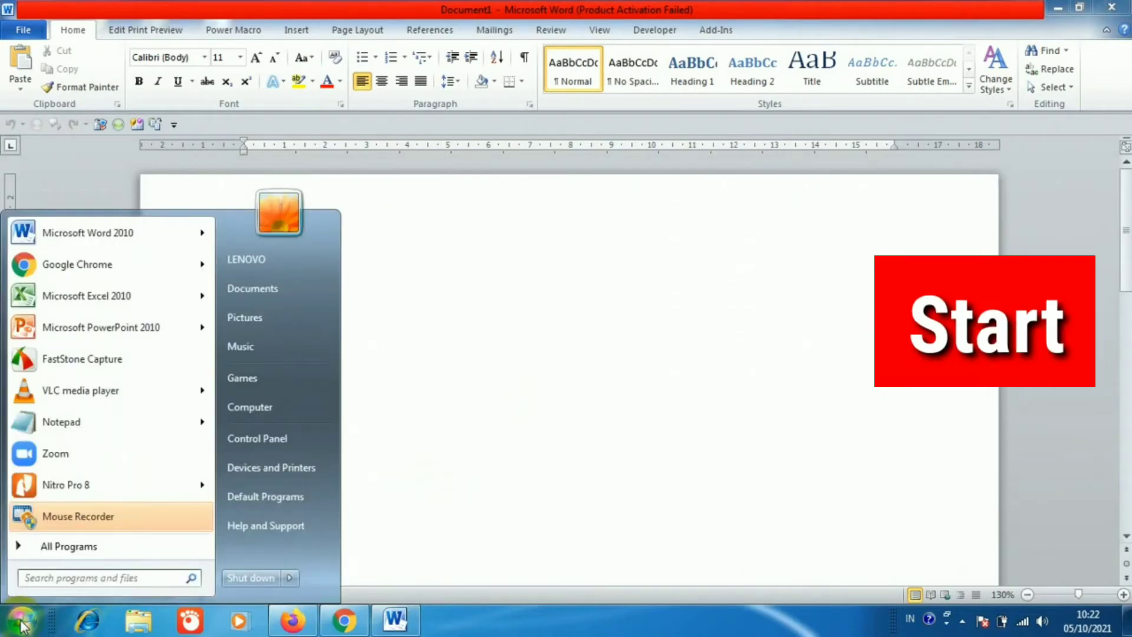
pyautogui.click(257, 406)
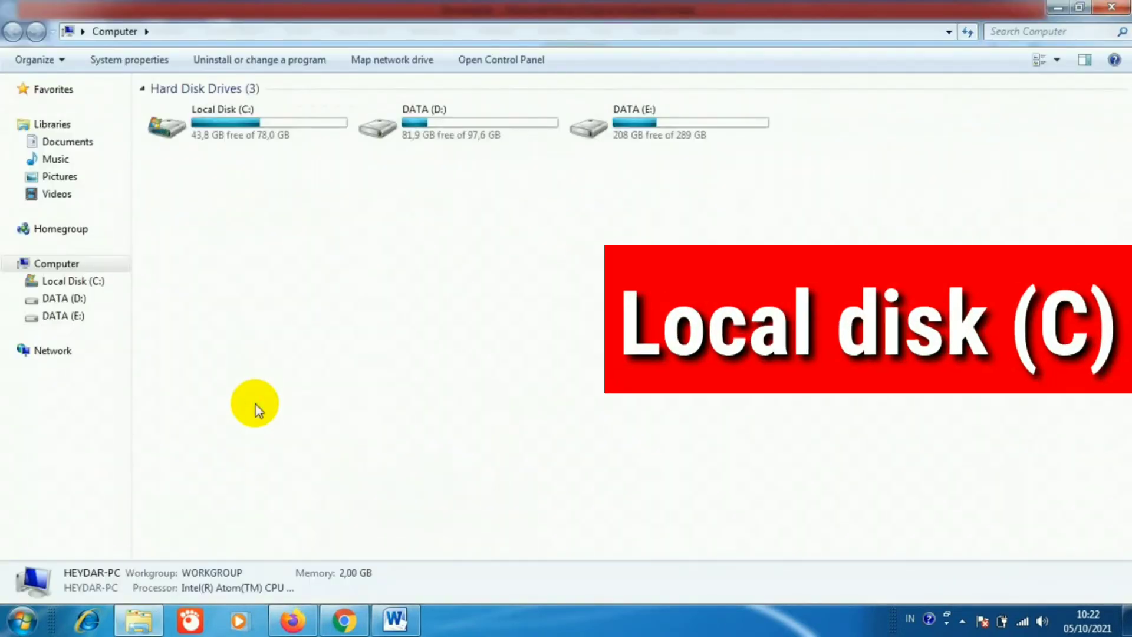
pyautogui.click(78, 286)
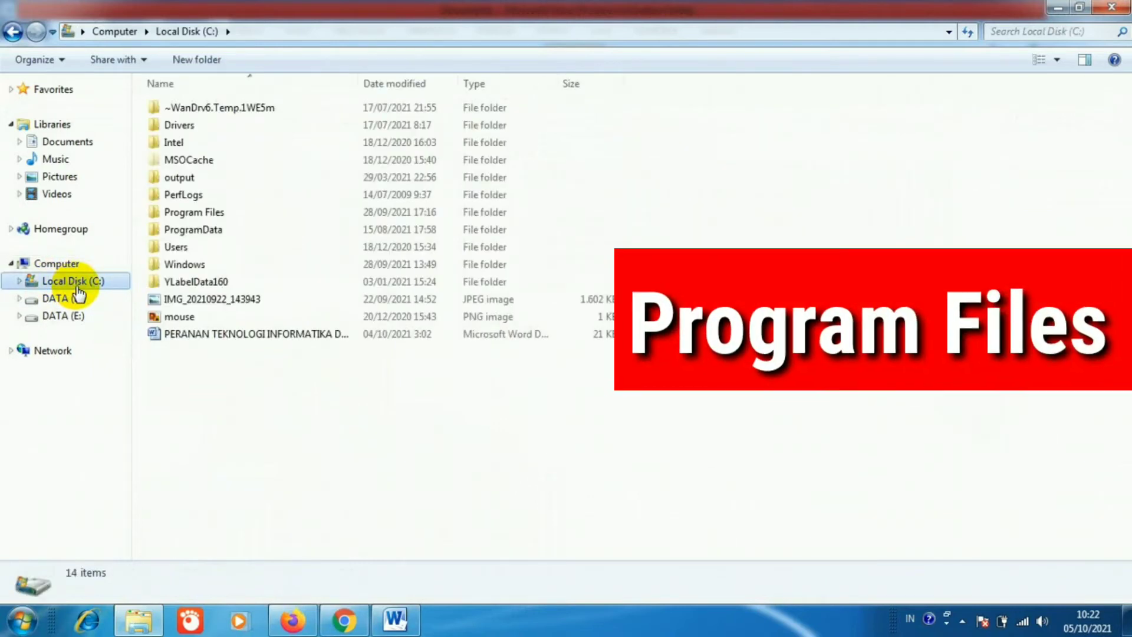
pyautogui.doubleClick(207, 214)
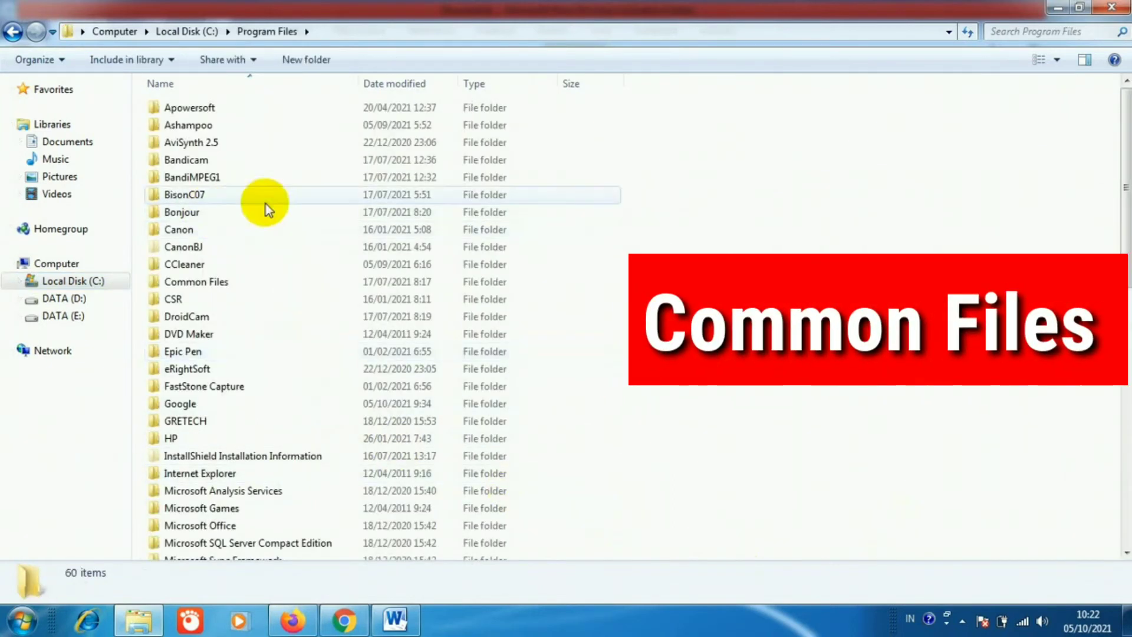
pyautogui.click(207, 283)
pyautogui.doubleClick(206, 283)
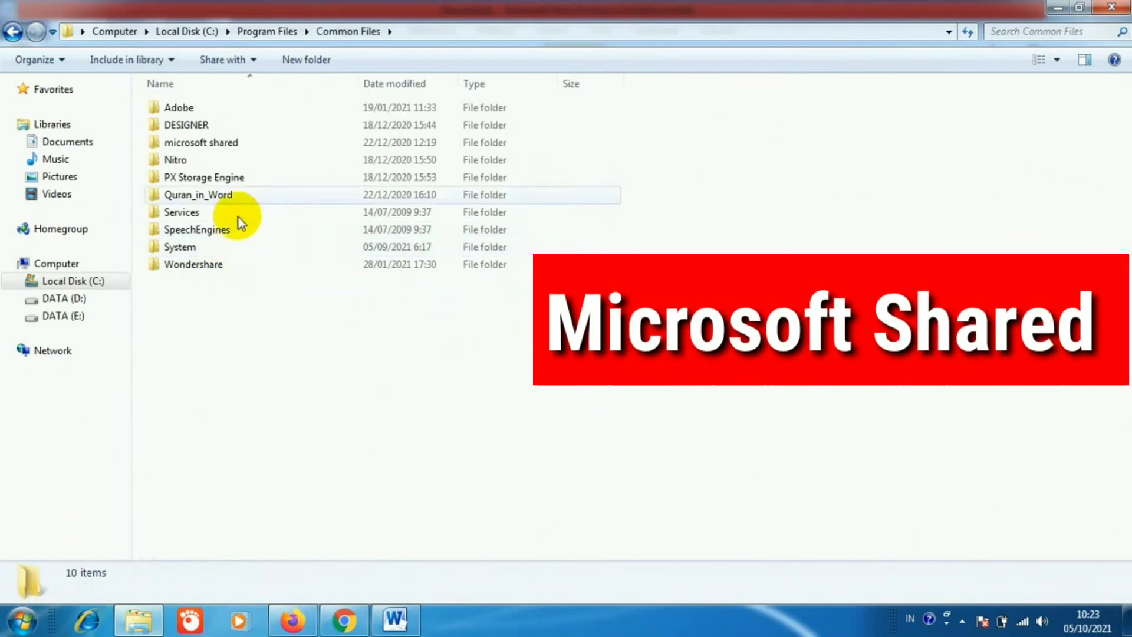
pyautogui.click(219, 144)
pyautogui.doubleClick(216, 144)
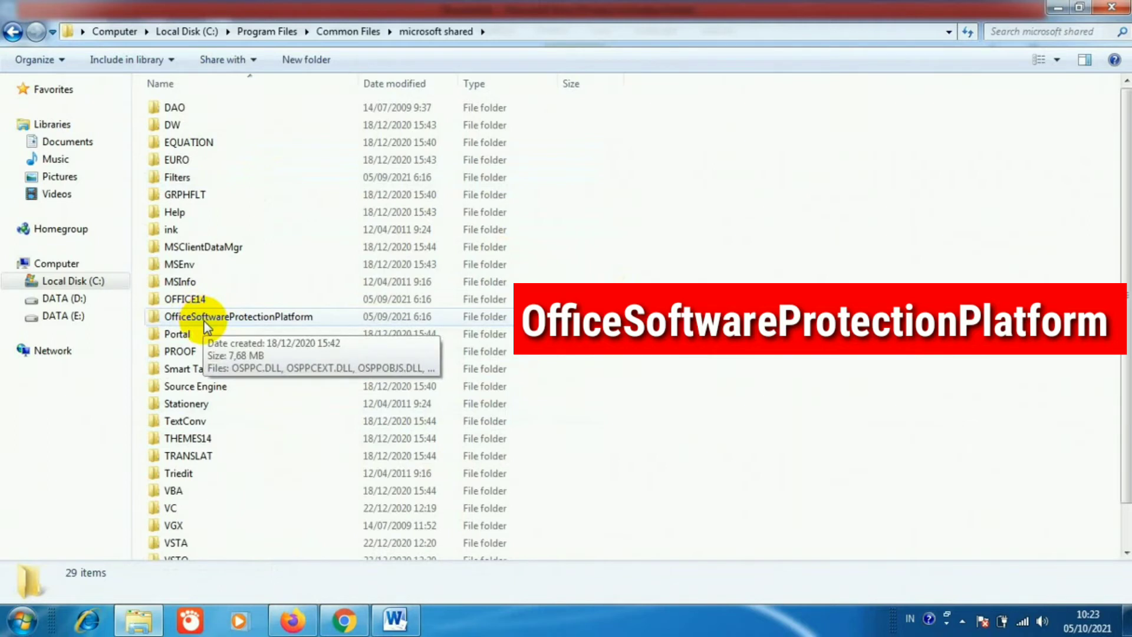
pyautogui.click(205, 321)
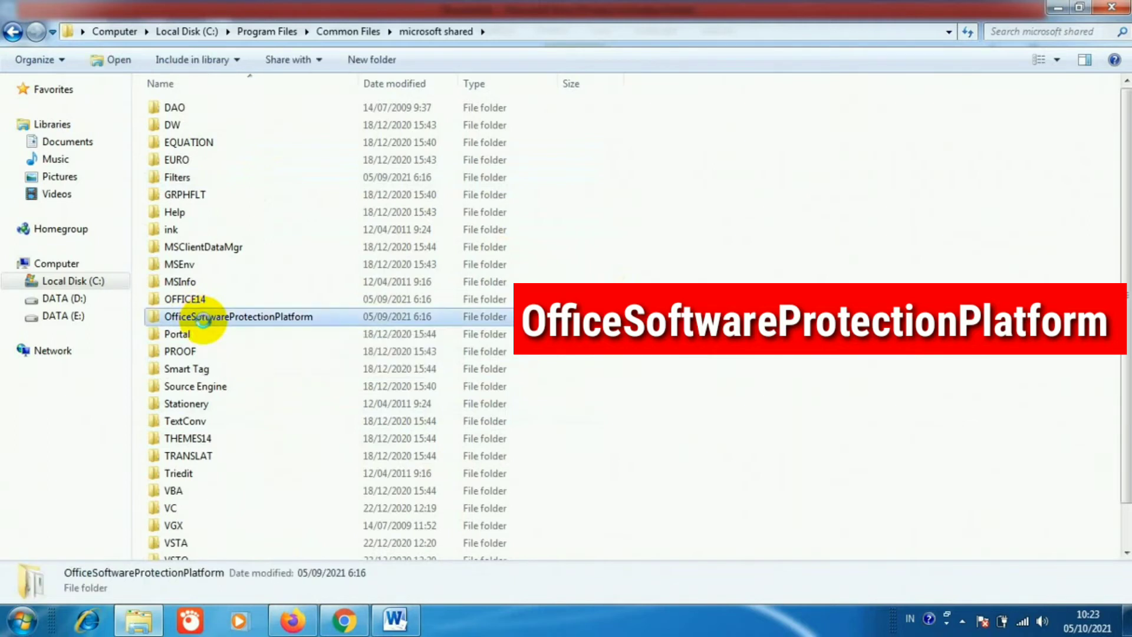
pyautogui.doubleClick(205, 321)
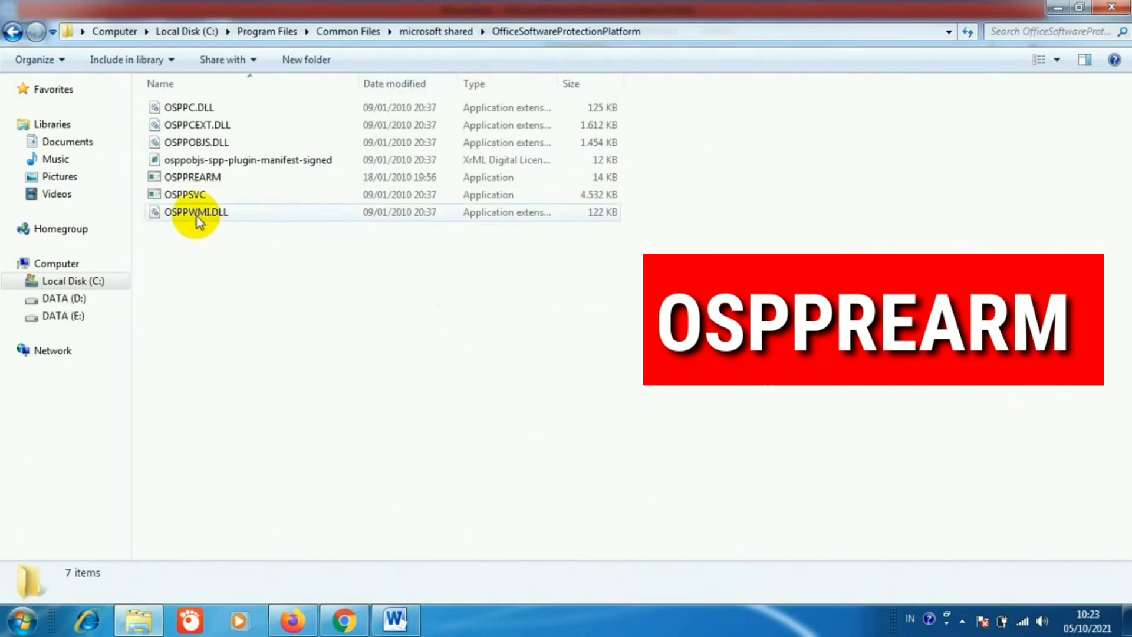
# Step: Run OSPPREARM as administrator and restart the computer
pyautogui.click(215, 185)
pyautogui.rightClick(213, 180)
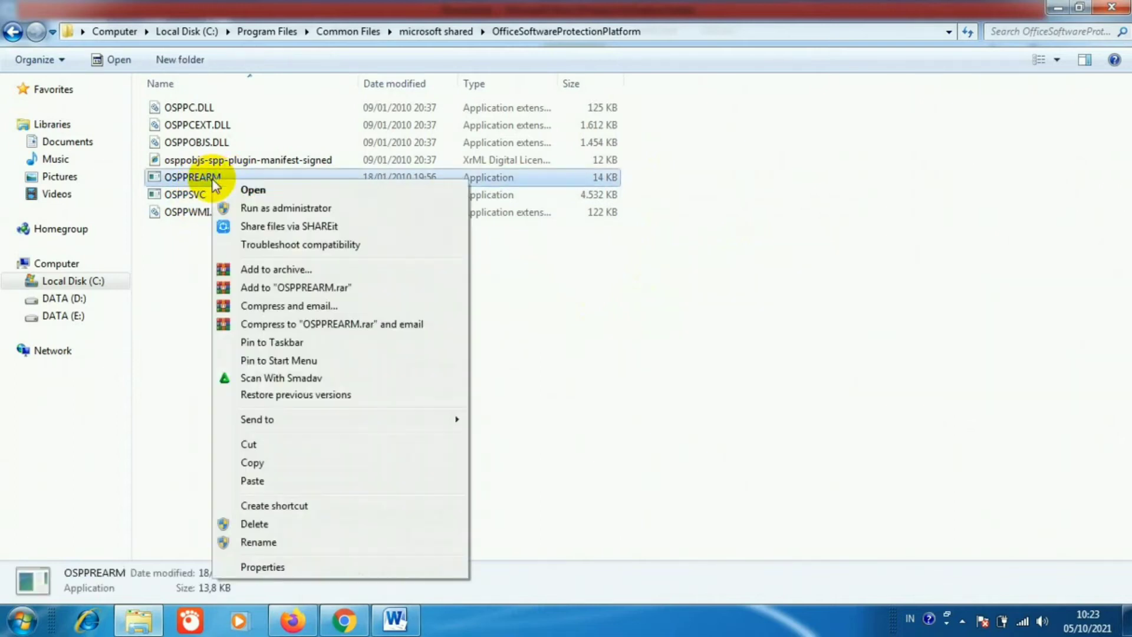
pyautogui.click(259, 208)
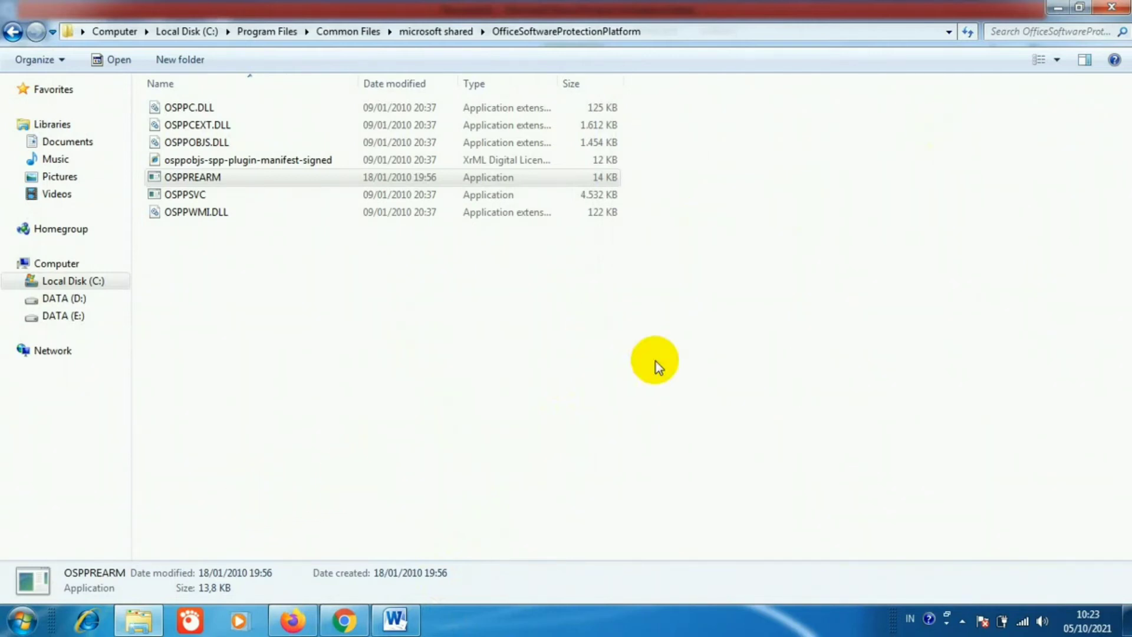
pyautogui.click(21, 626)
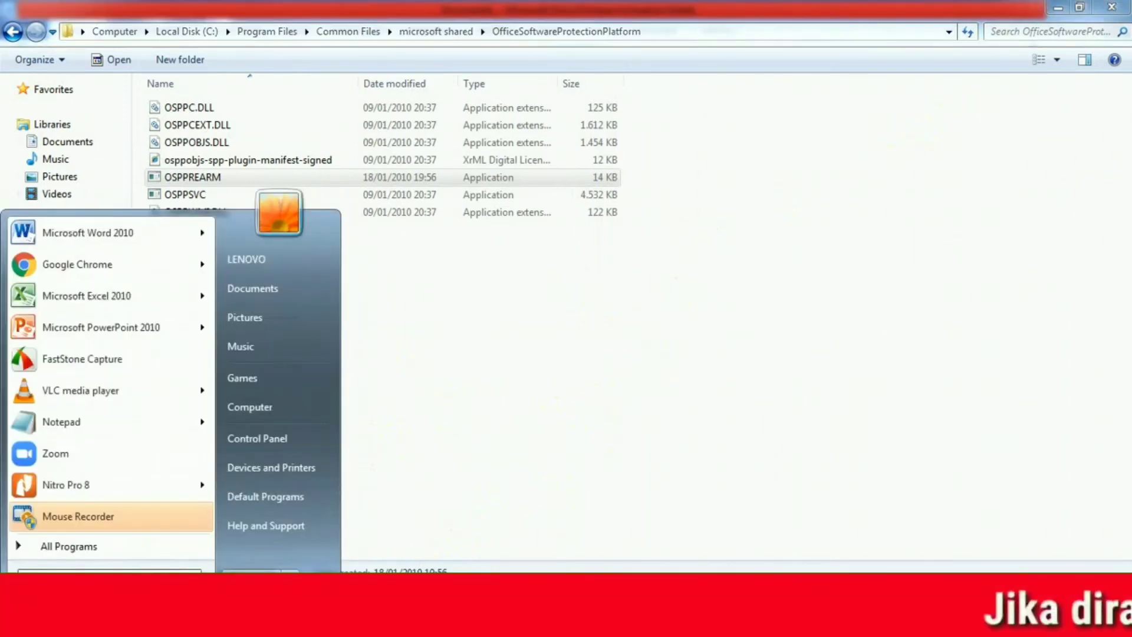
pyautogui.click(547, 451)
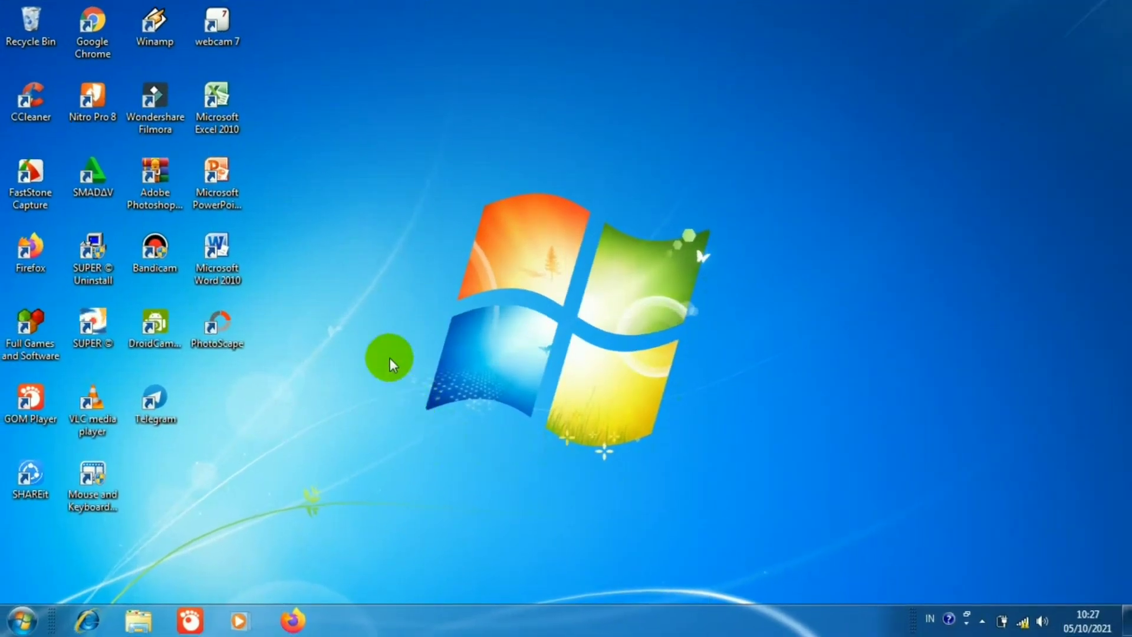
# Step: Refresh the Windows desktop three times
pyautogui.click(801, 201)
pyautogui.rightClick(801, 201)
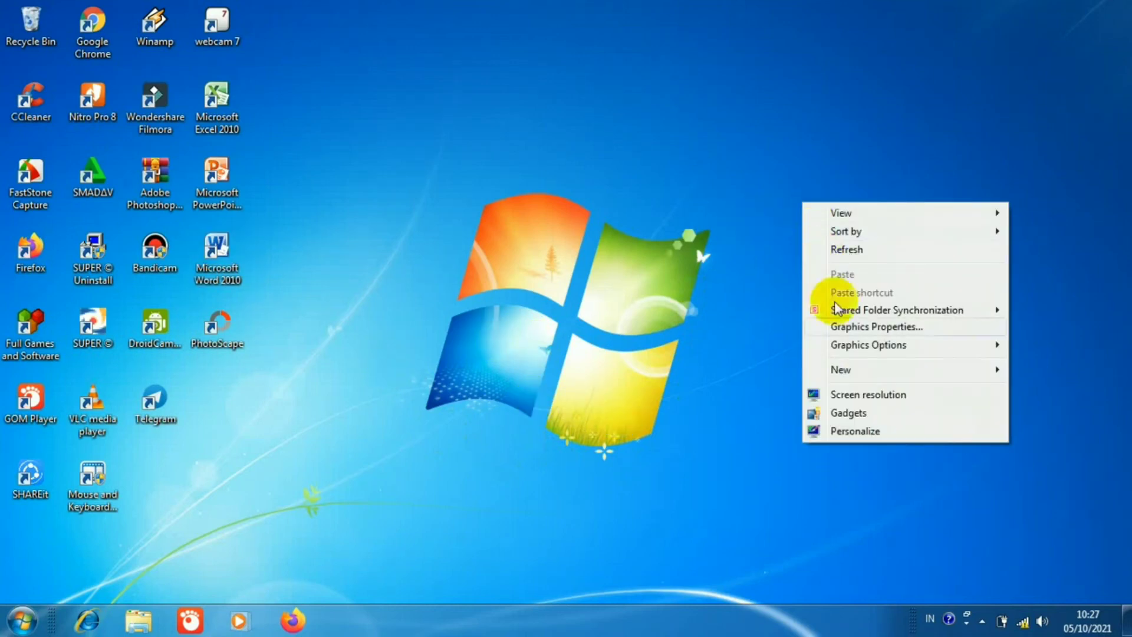
pyautogui.click(855, 250)
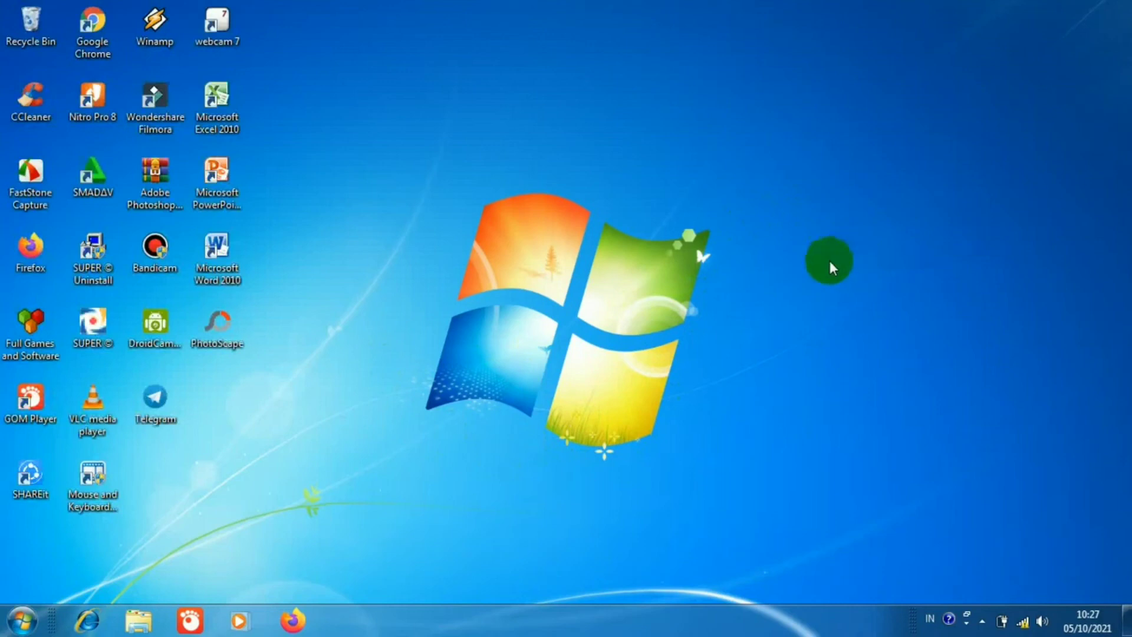
pyautogui.rightClick(752, 235)
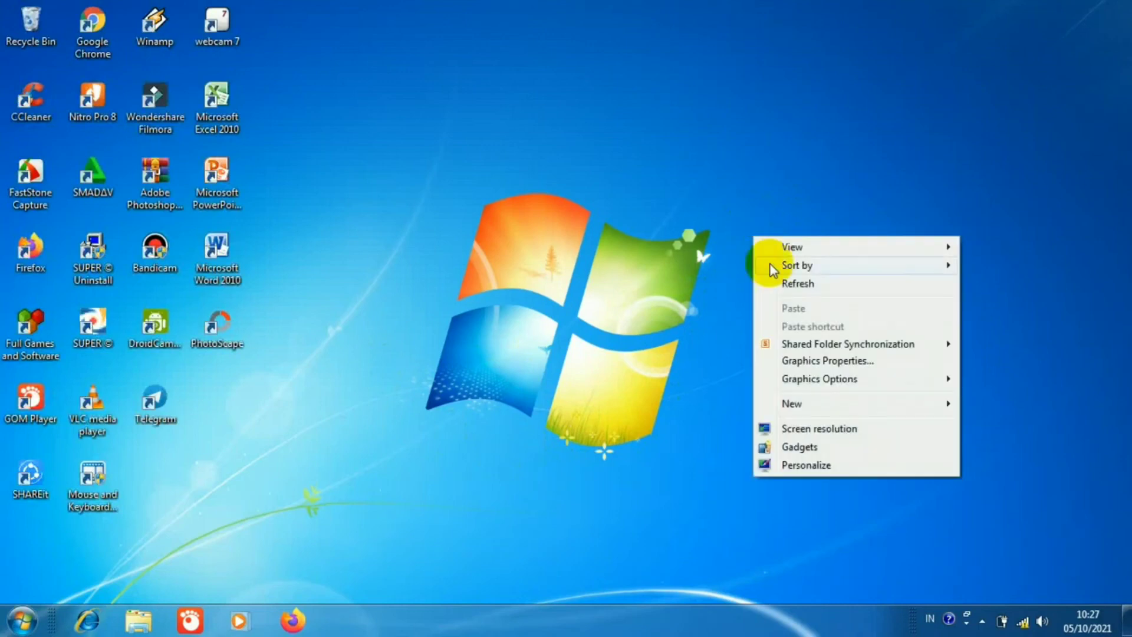
pyautogui.click(788, 282)
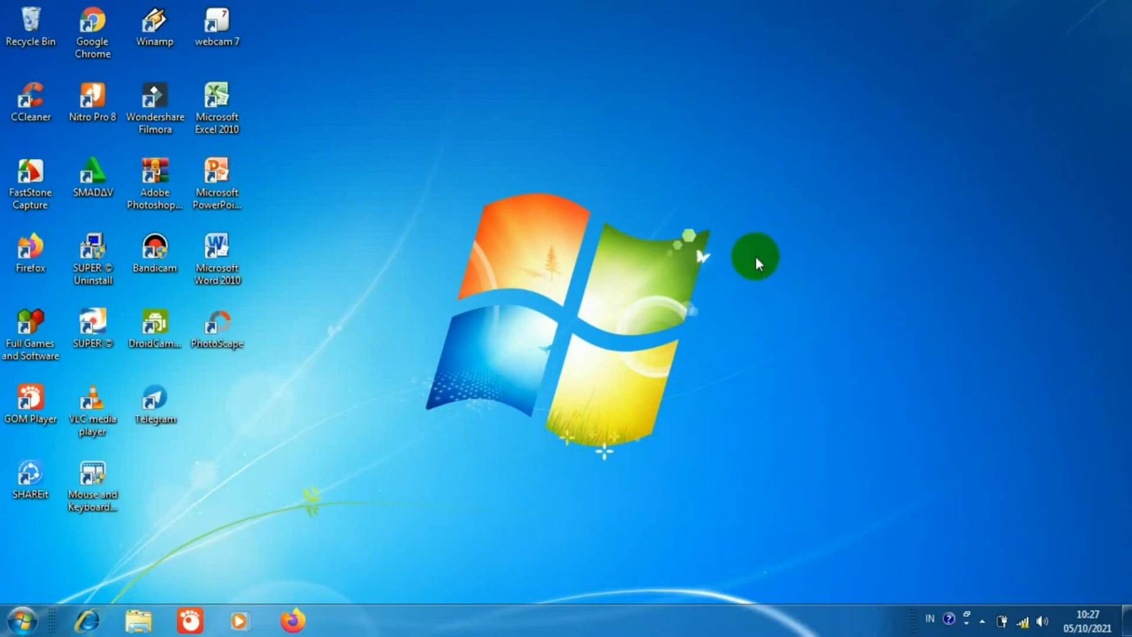
pyautogui.rightClick(755, 256)
pyautogui.click(781, 302)
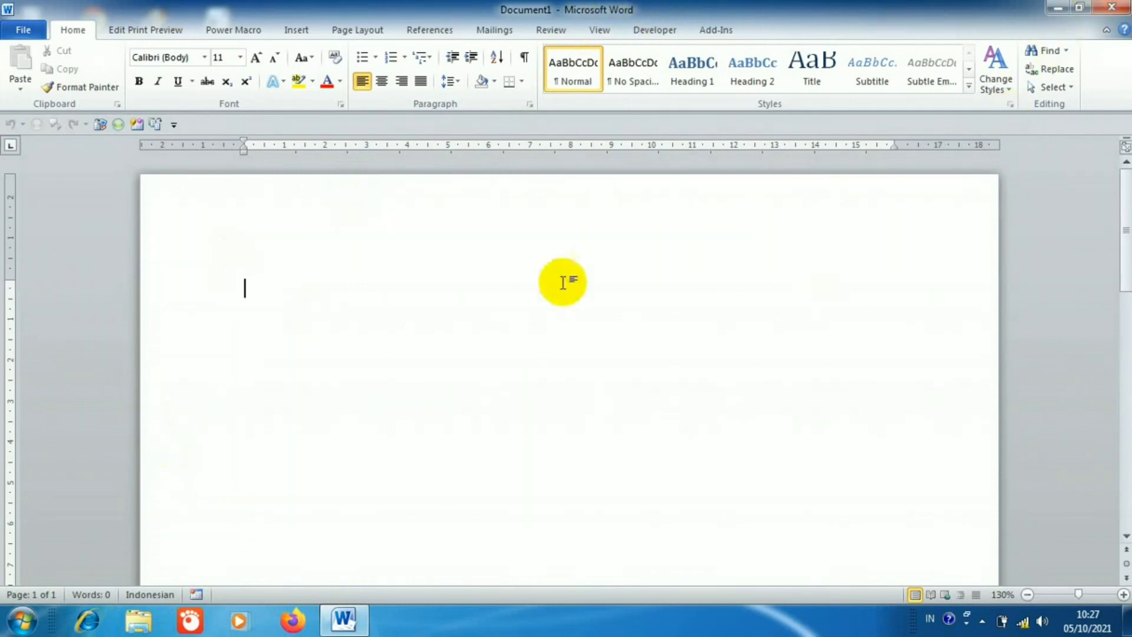
# Step: Launch Excel 2010 with a blank workbook and enlarge its window to check the title bar
pyautogui.click(22, 625)
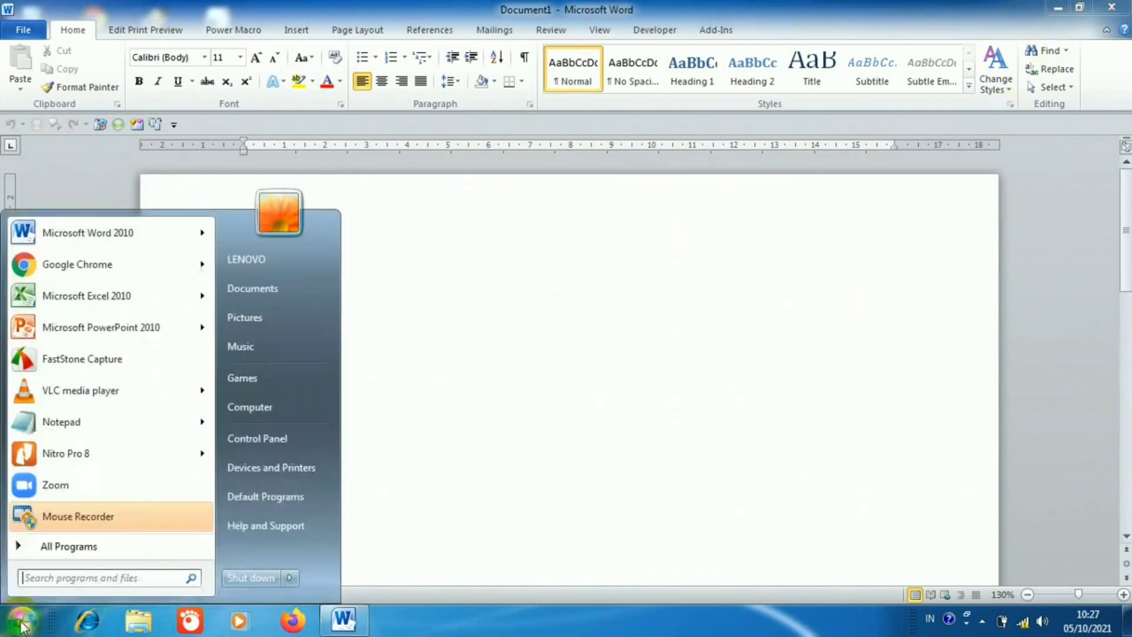
pyautogui.moveTo(85, 296)
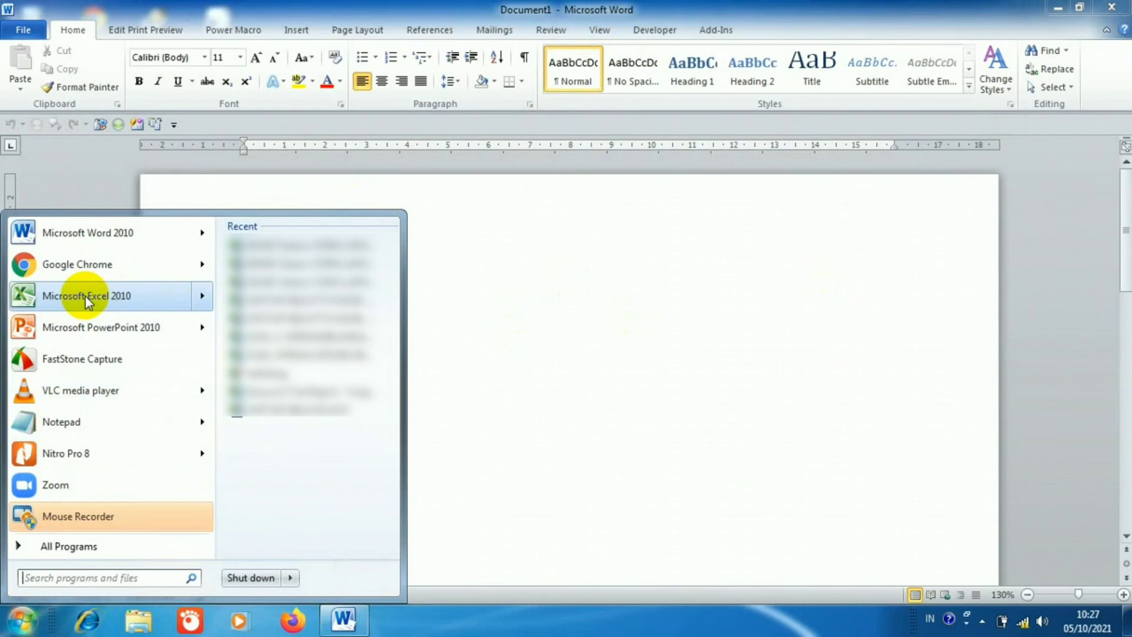
pyautogui.click(683, 364)
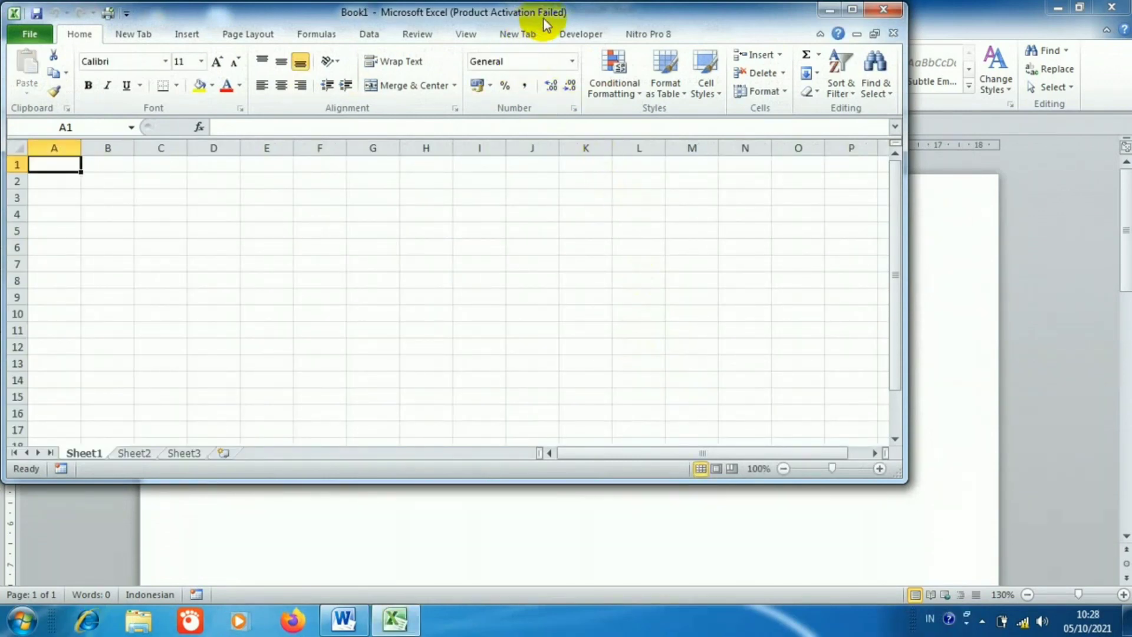
pyautogui.moveTo(889, 479); pyautogui.dragTo(1043, 561)
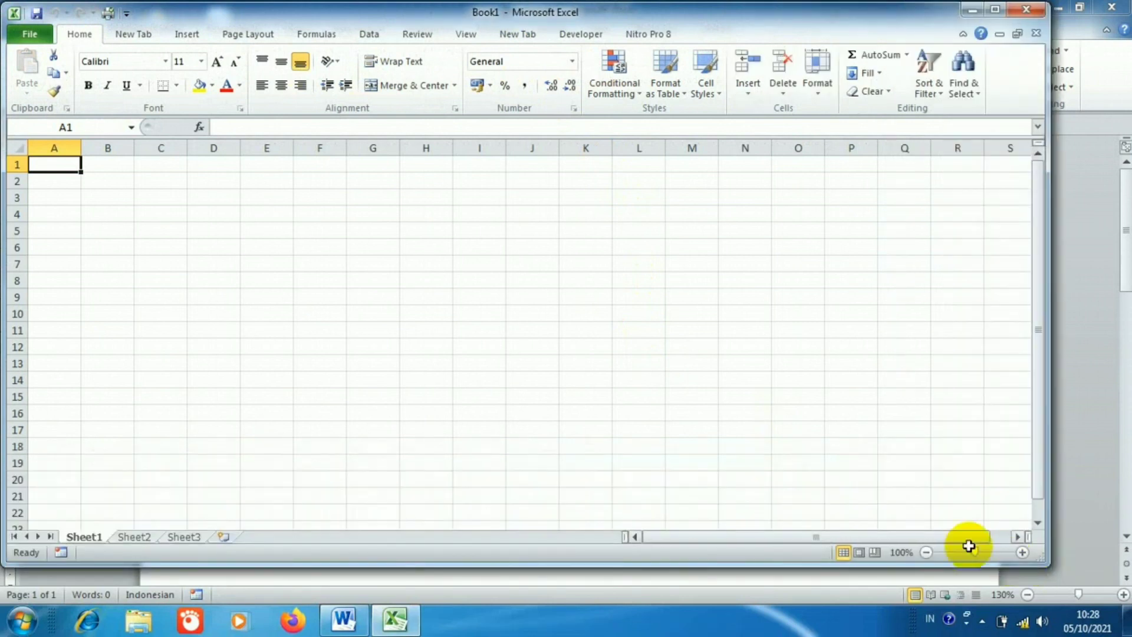